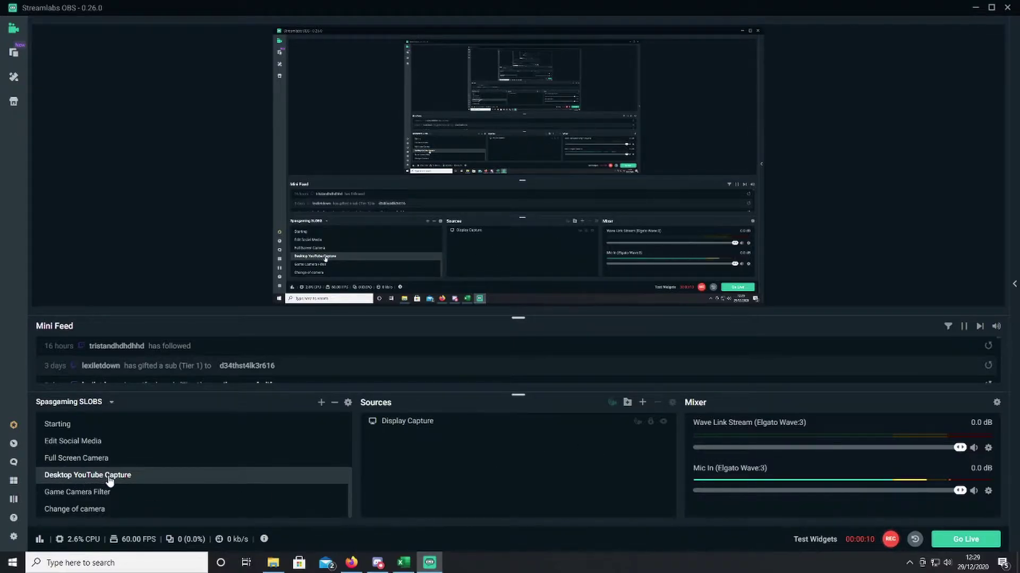
Add the existing Razer Kiyo video capture device as a source in the Desktop YouTube Capture scene.
{"action": "left_click", "coordinate": [643, 403]}
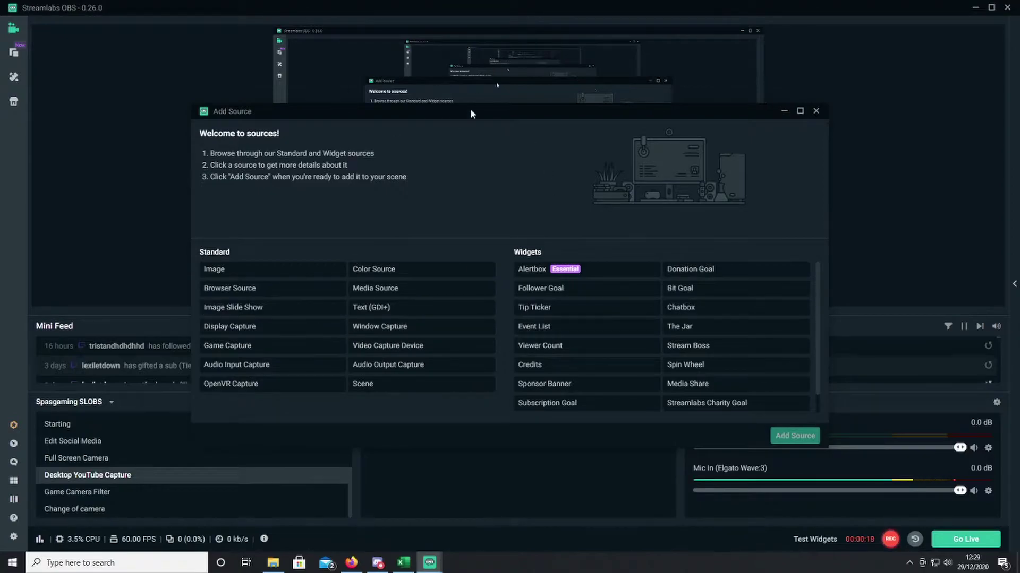
{"action": "left_click", "coordinate": [389, 349]}
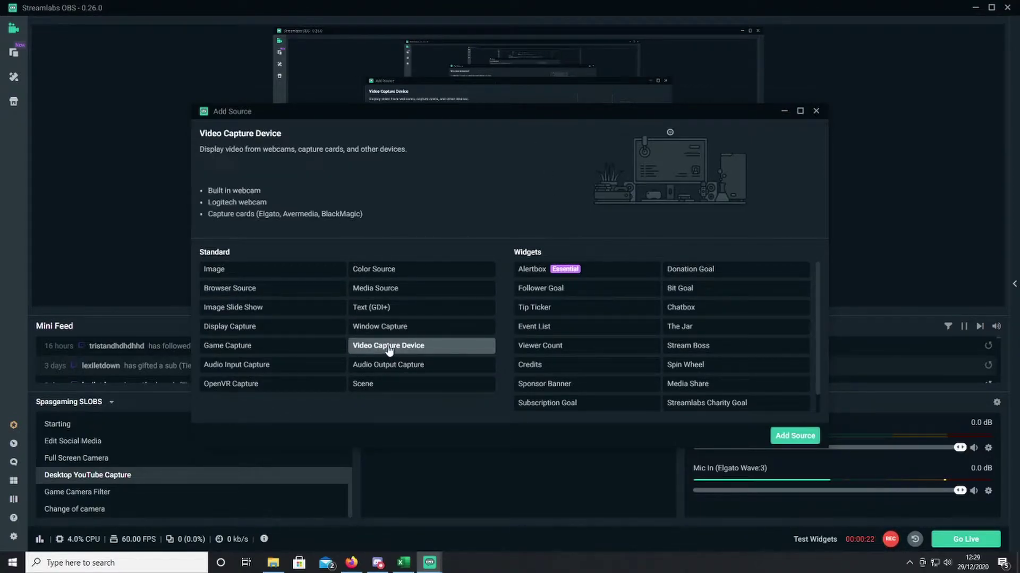
{"action": "left_click", "coordinate": [795, 436]}
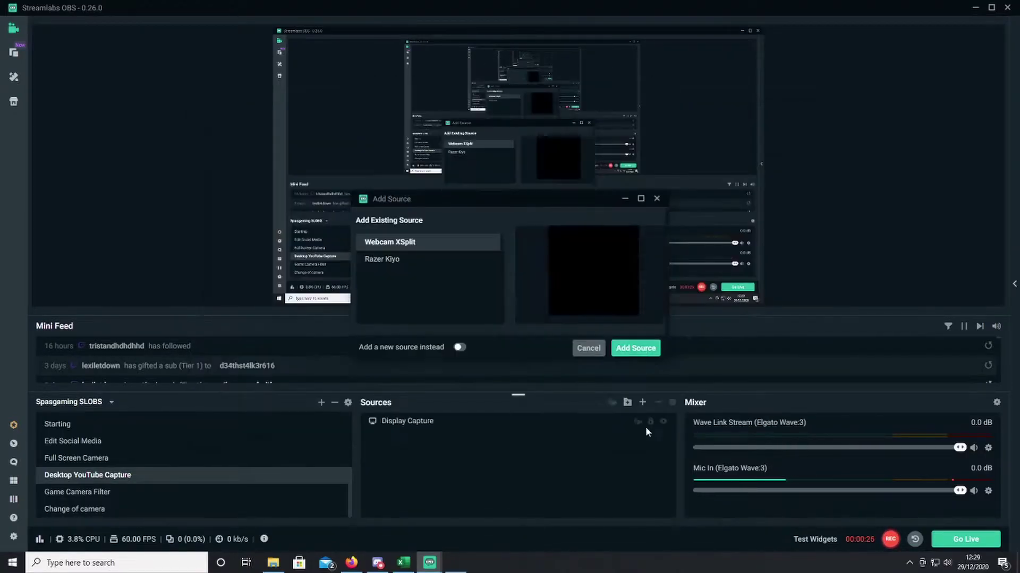
{"action": "left_click", "coordinate": [421, 259]}
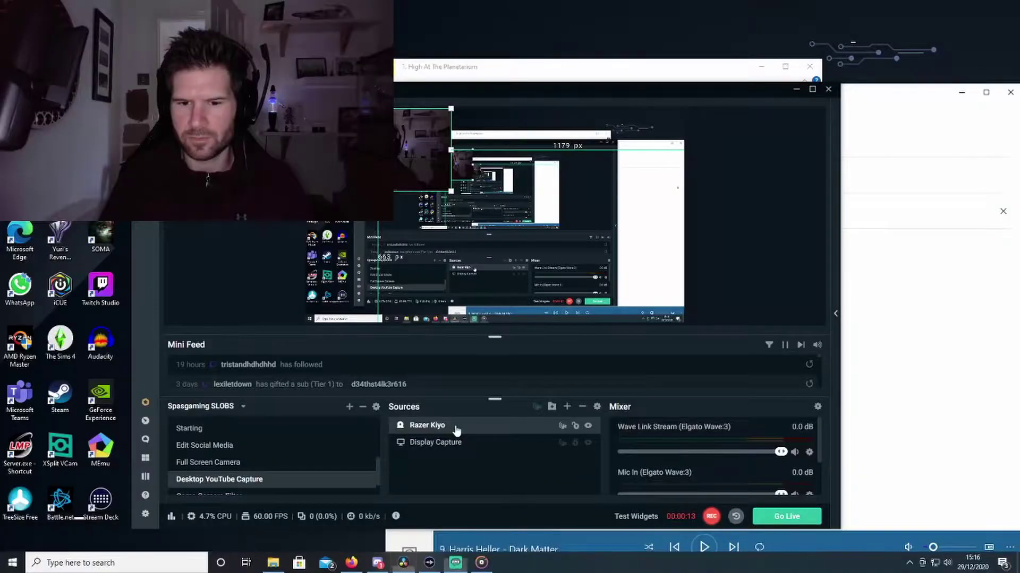
Add a Crop/Pad filter to the Razer Kiyo source.
{"action": "right_click", "coordinate": [455, 428]}
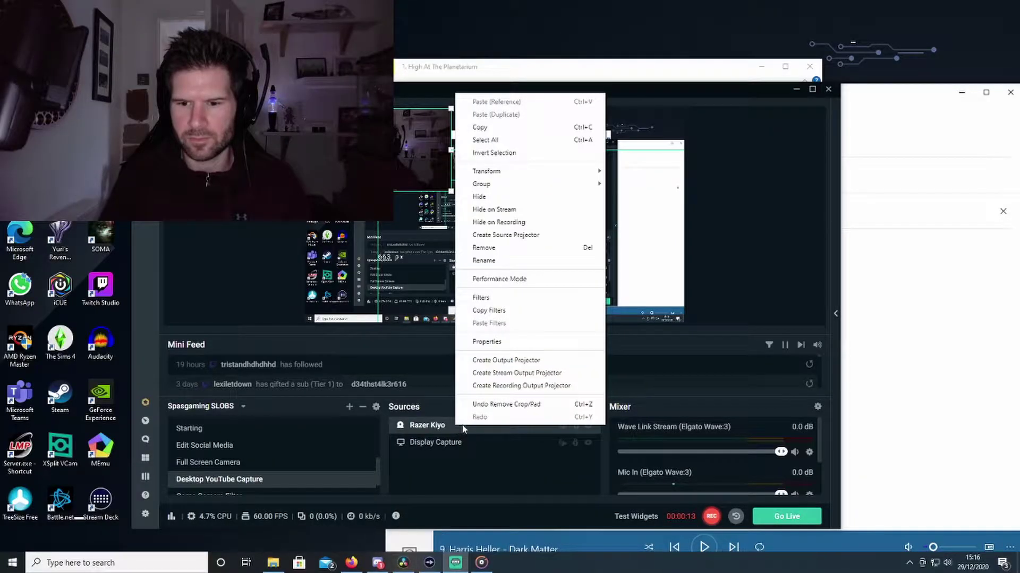
{"action": "left_click", "coordinate": [501, 300]}
{"action": "left_click", "coordinate": [287, 264]}
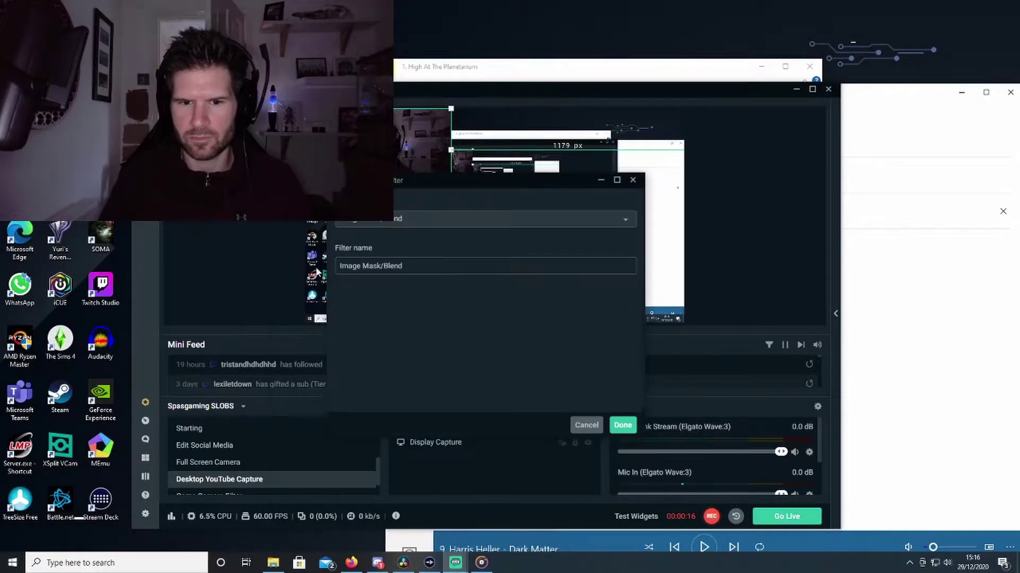
{"action": "left_click", "coordinate": [438, 225]}
{"action": "left_click", "coordinate": [388, 257]}
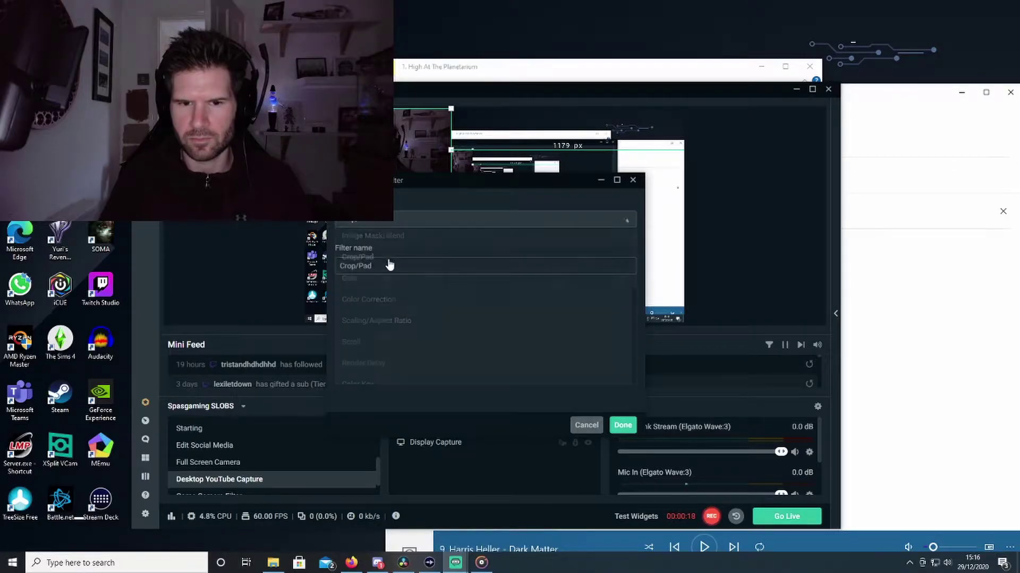
{"action": "left_click", "coordinate": [623, 426]}
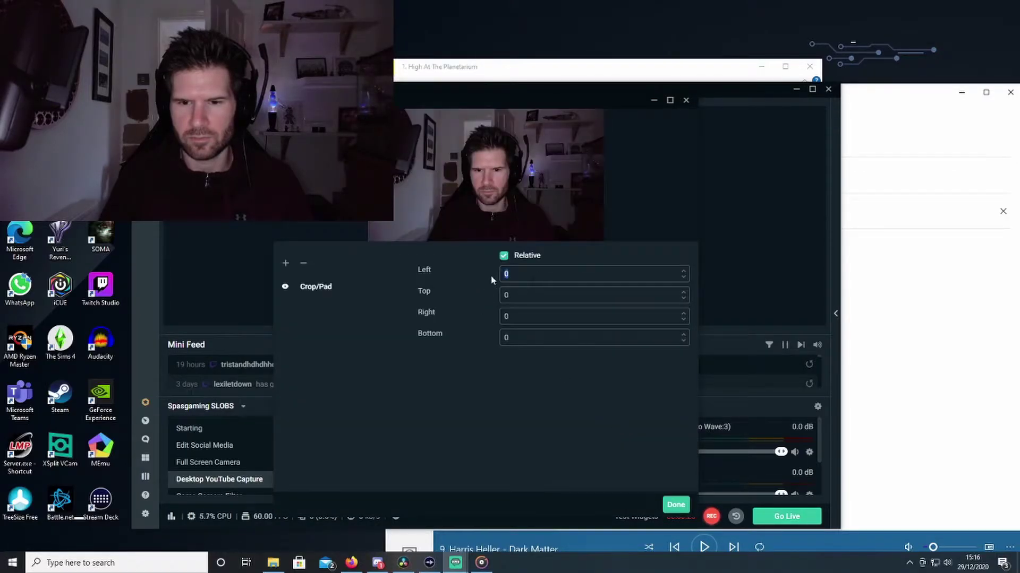
Set the Razer Kiyo crop to 600 on the left and 600 on the bottom, and close the source filters.
{"action": "type", "text": "600"}
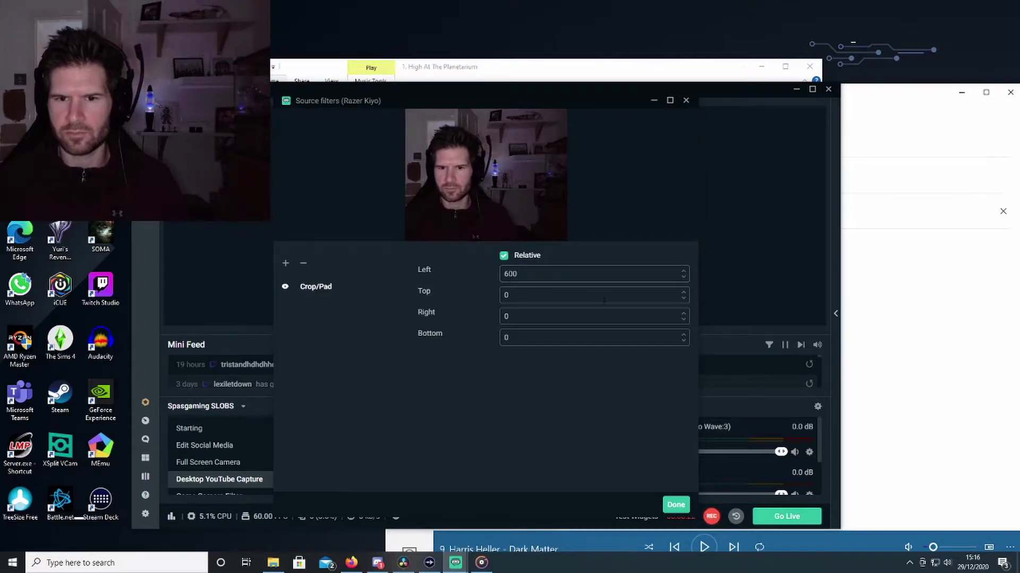
{"action": "type", "text": "600"}
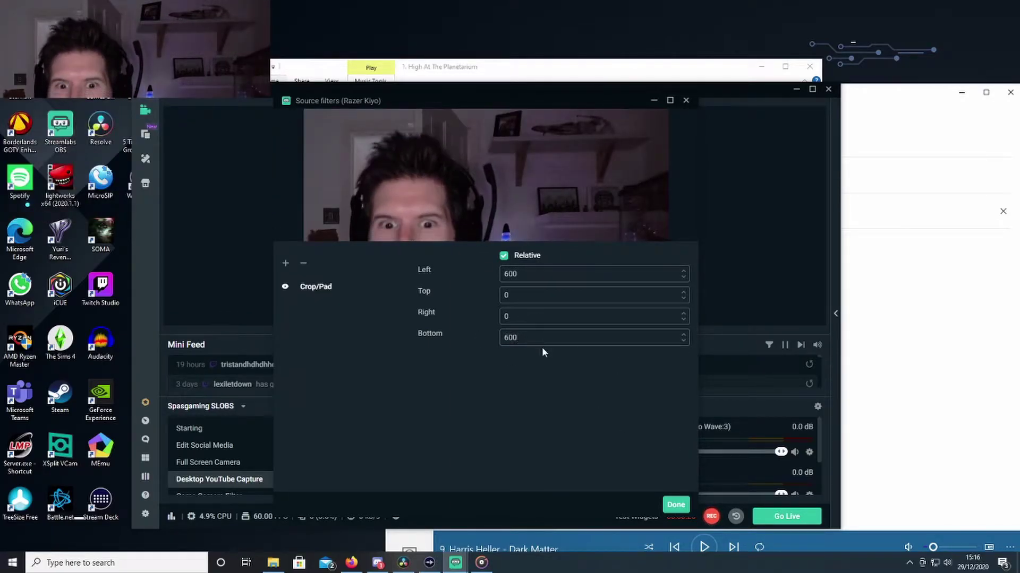
{"action": "left_click", "coordinate": [675, 504]}
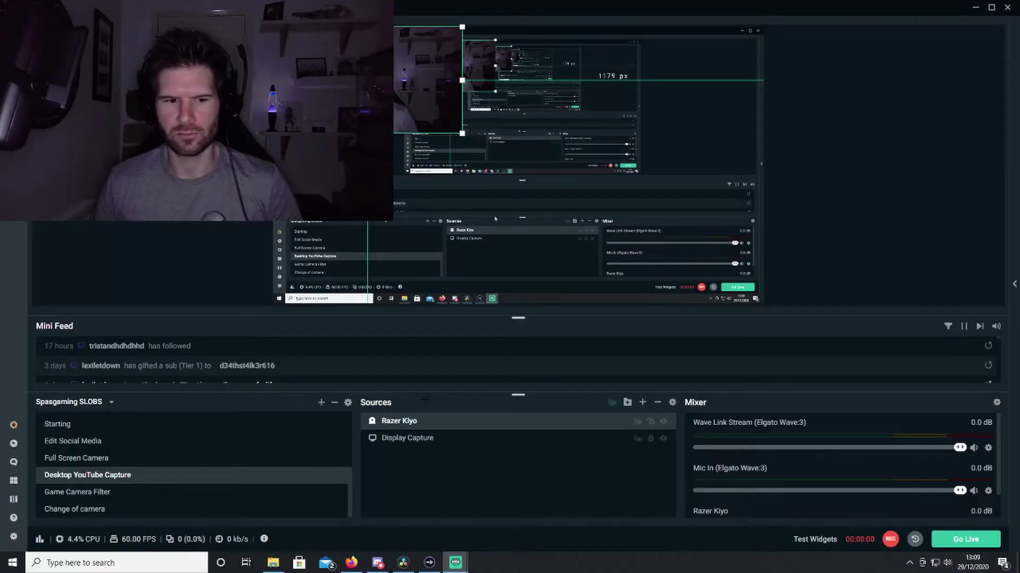
Add a Crop/Pad filter to the whole Desktop YouTube Capture scene and enter a crop value of 500.
{"action": "right_click", "coordinate": [123, 475]}
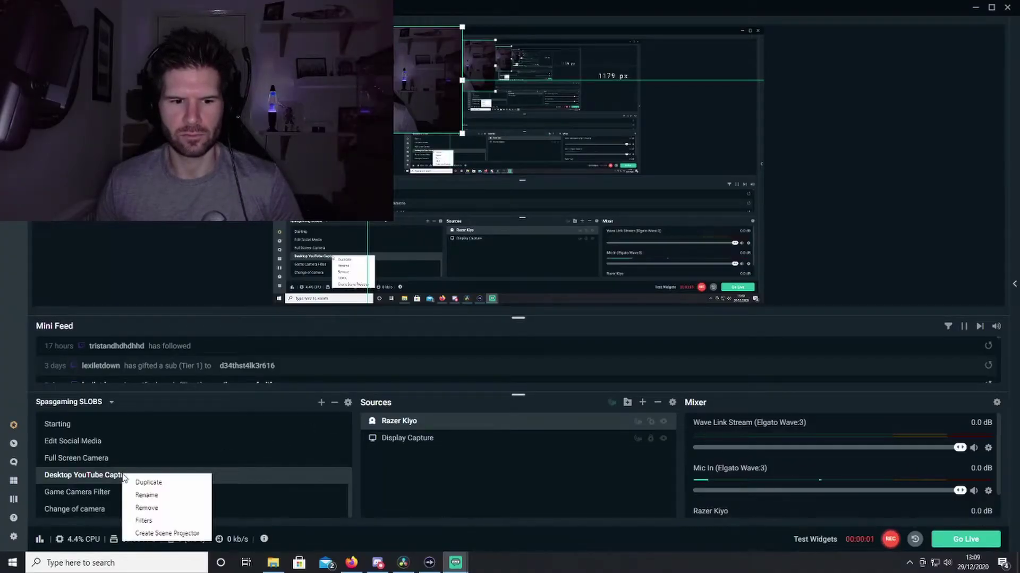
{"action": "left_click", "coordinate": [154, 521]}
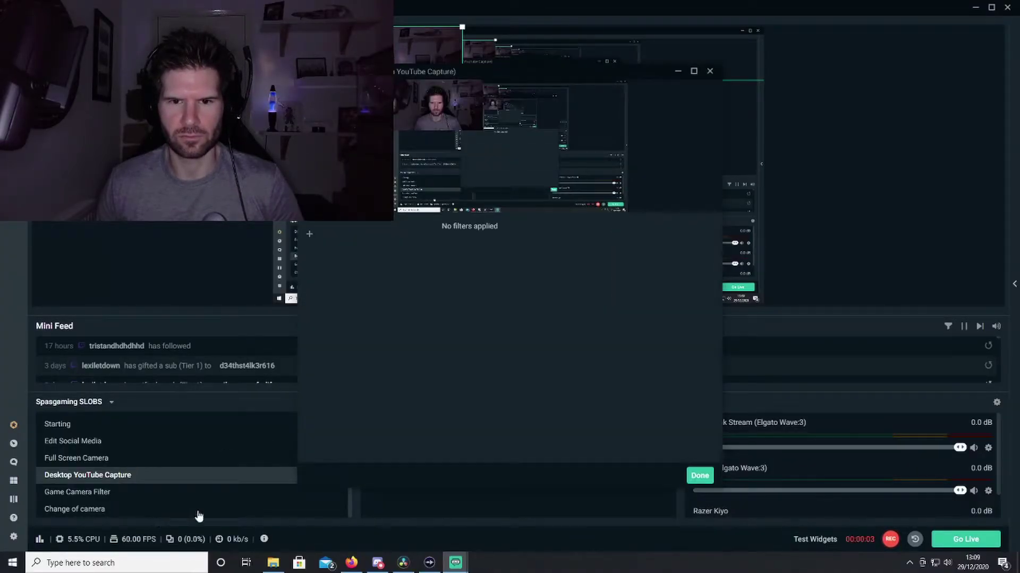
{"action": "left_click", "coordinate": [307, 234]}
{"action": "left_click", "coordinate": [451, 191]}
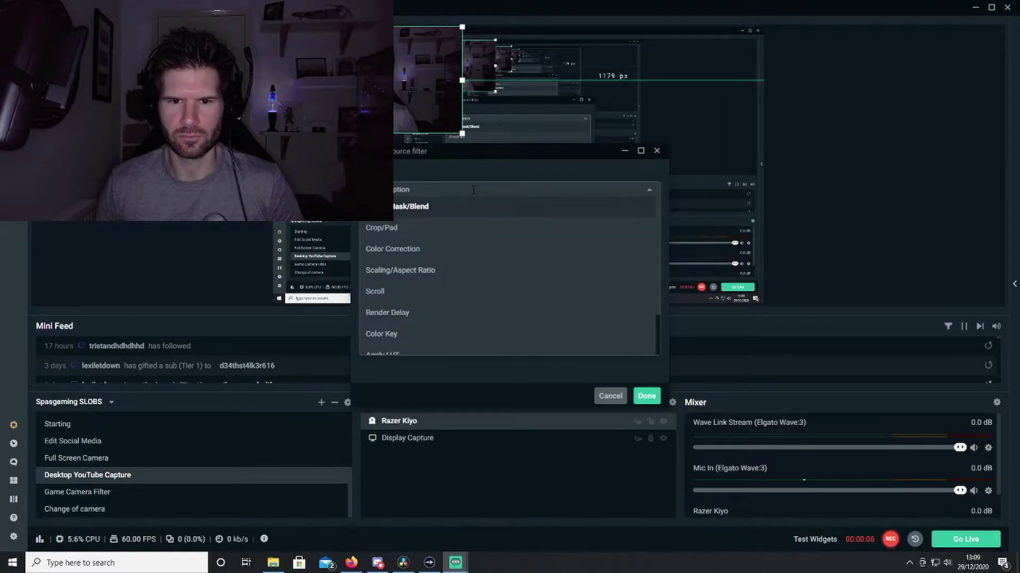
{"action": "left_click", "coordinate": [415, 231]}
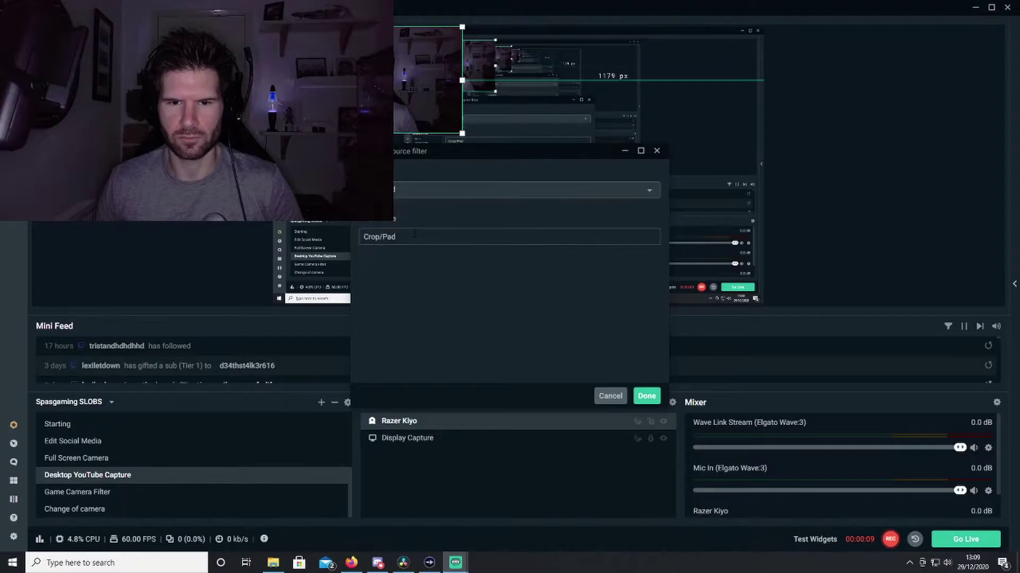
{"action": "left_click", "coordinate": [645, 396]}
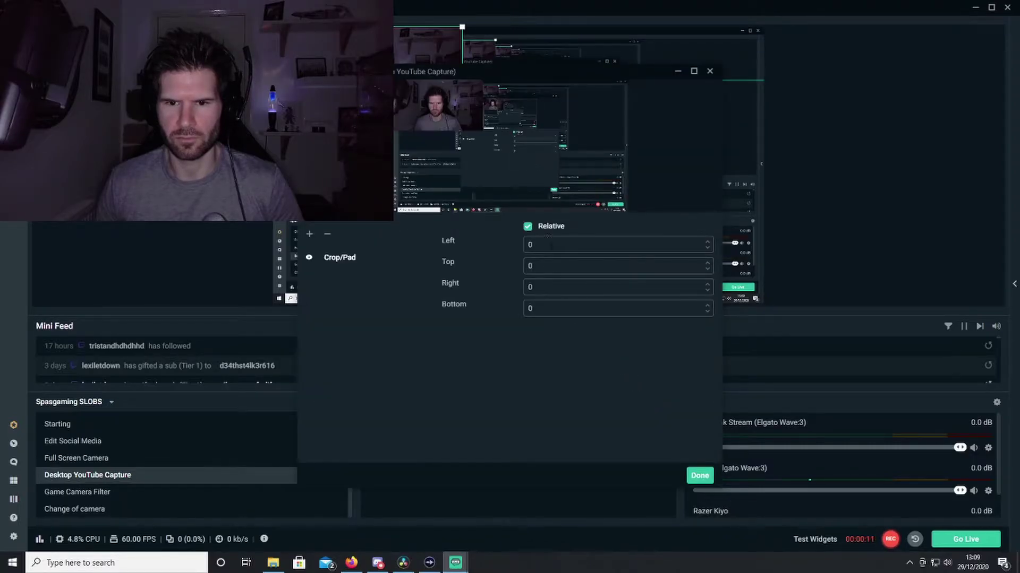
{"action": "type", "text": "500"}
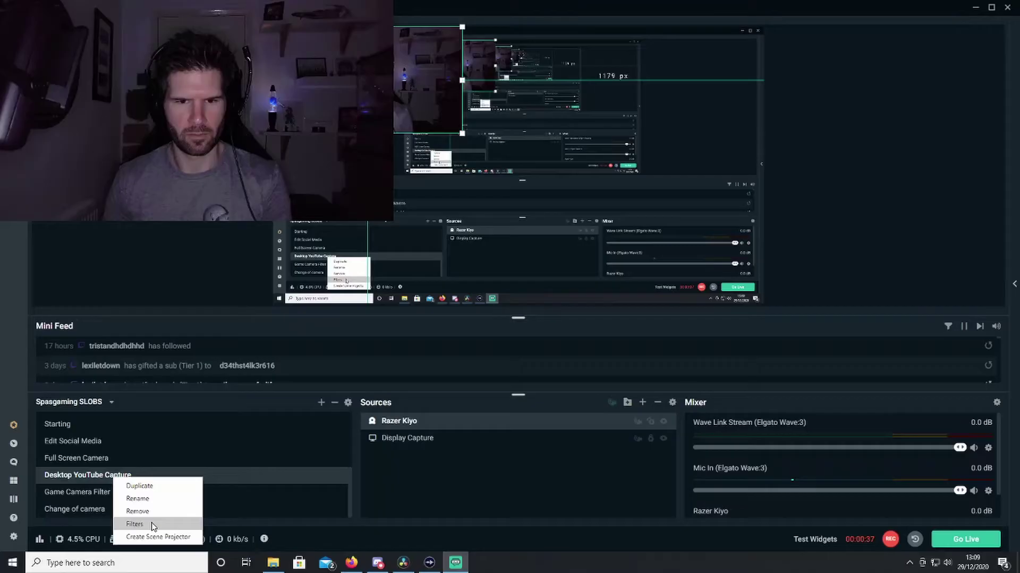
Add a Color Correction filter to the Desktop YouTube Capture scene.
{"action": "left_click", "coordinate": [151, 526]}
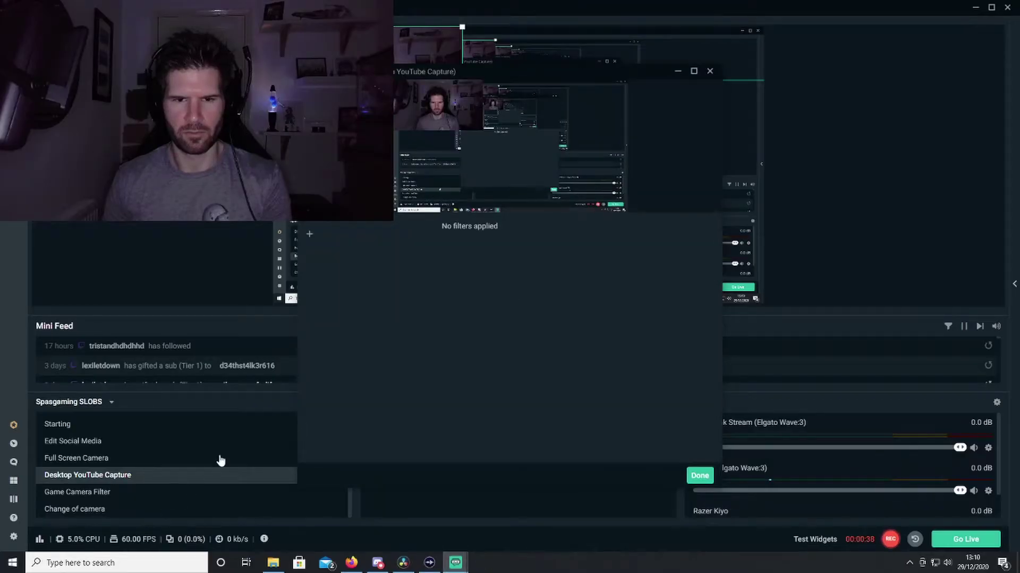
{"action": "left_click", "coordinate": [309, 233]}
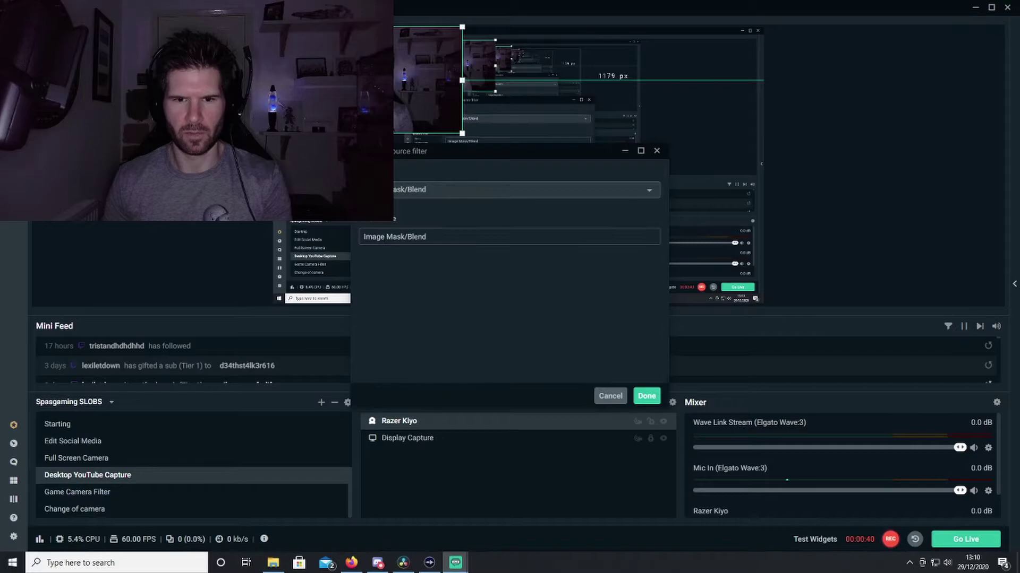
{"action": "left_click", "coordinate": [456, 190]}
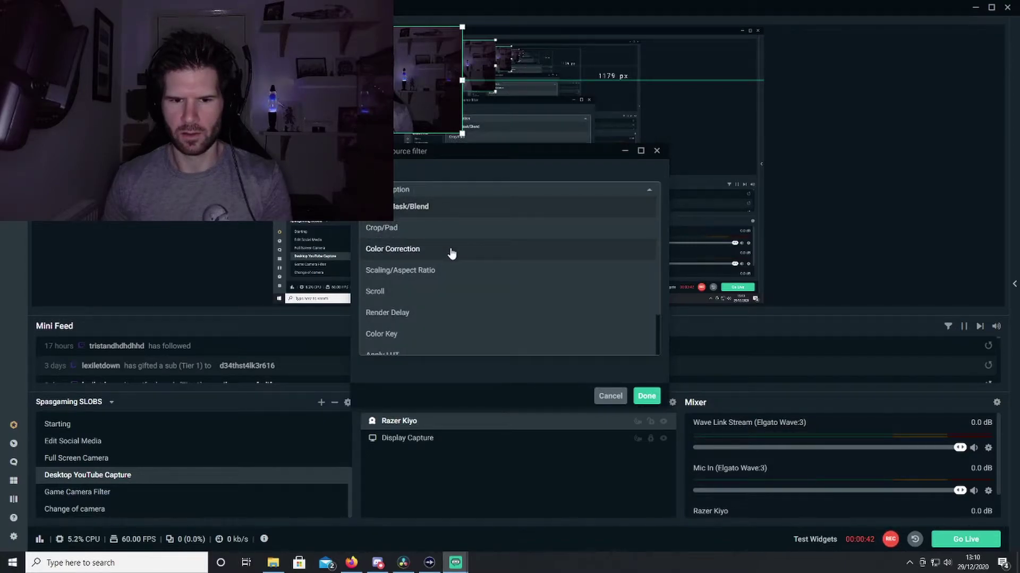
{"action": "left_click", "coordinate": [409, 252]}
{"action": "left_click", "coordinate": [654, 395]}
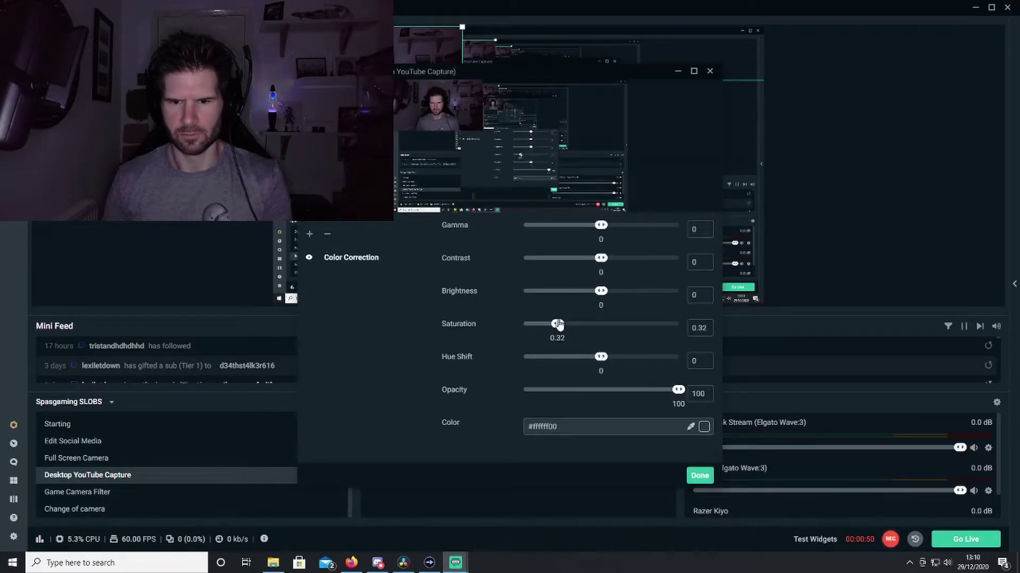
Raise the scene's Color Correction saturation to about 2.58 and close the scene filters.
{"action": "left_click_drag", "start_coordinate": [559, 325], "coordinate": [586, 332]}
{"action": "left_click_drag", "start_coordinate": [655, 330], "coordinate": [626, 328]}
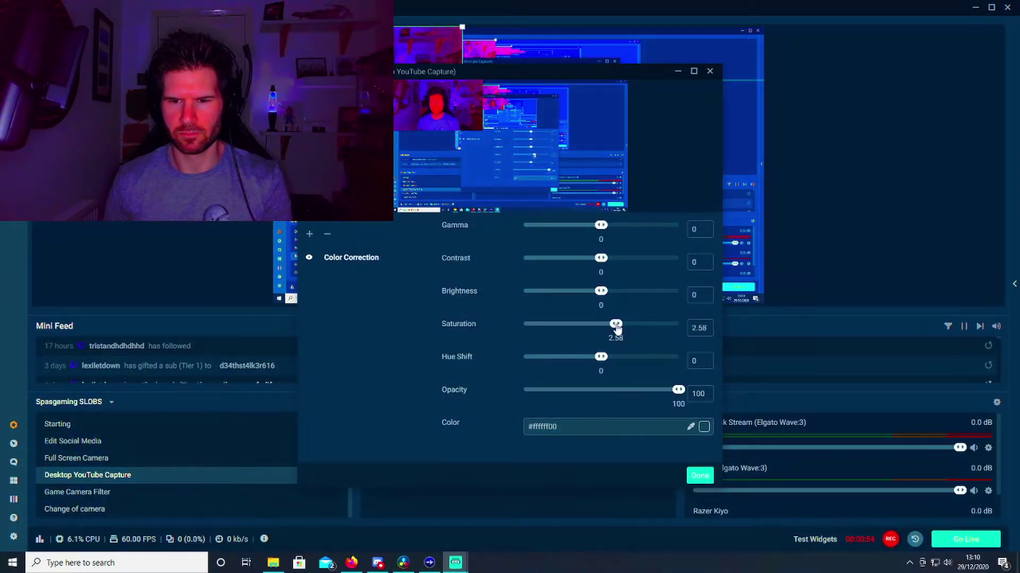
{"action": "left_click", "coordinate": [699, 476]}
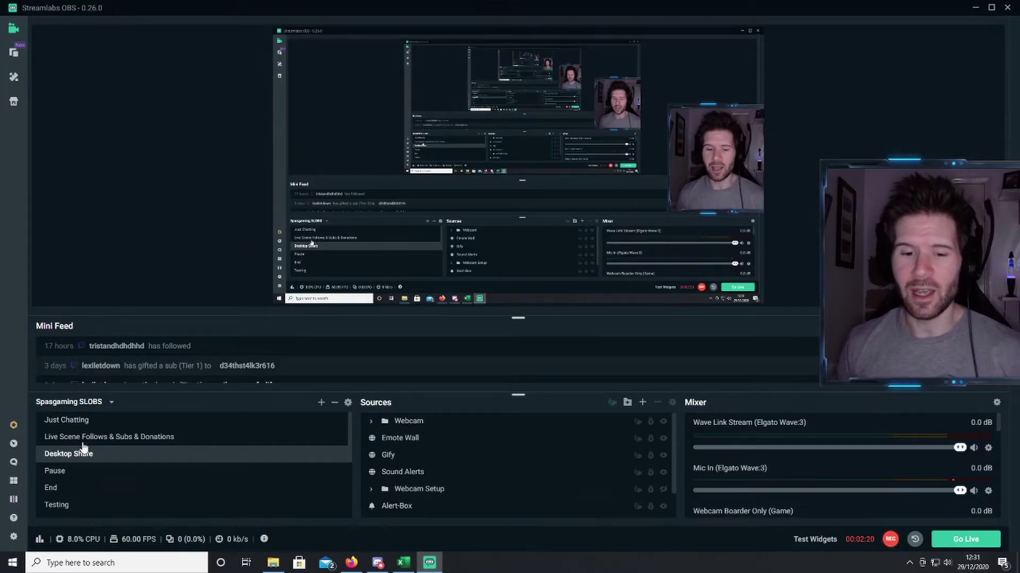
Add the Desktop YouTube Capture scene as a source in Desktop Share and move it to the upper-left area of the canvas.
{"action": "left_click", "coordinate": [643, 405]}
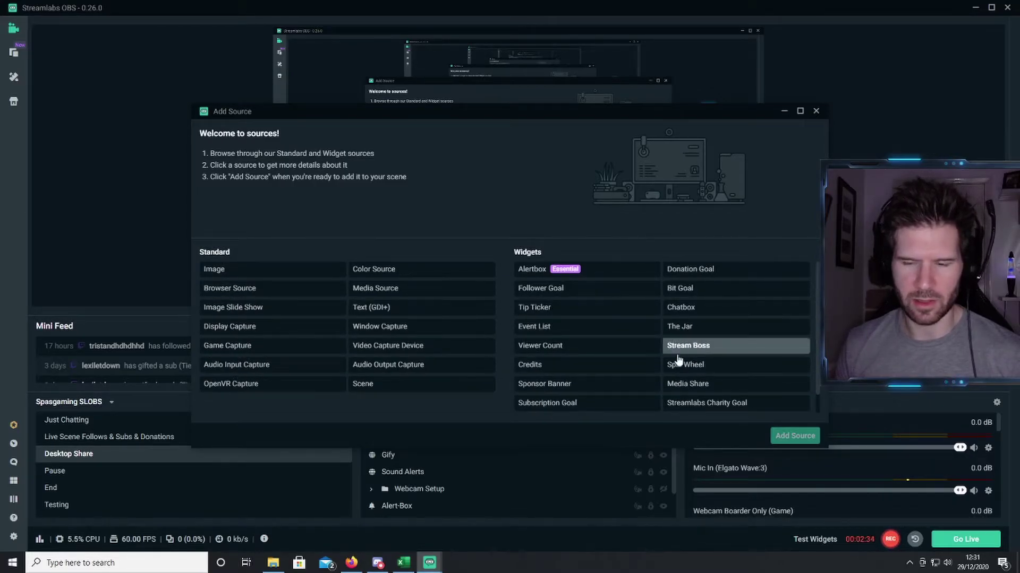
{"action": "left_click", "coordinate": [404, 390]}
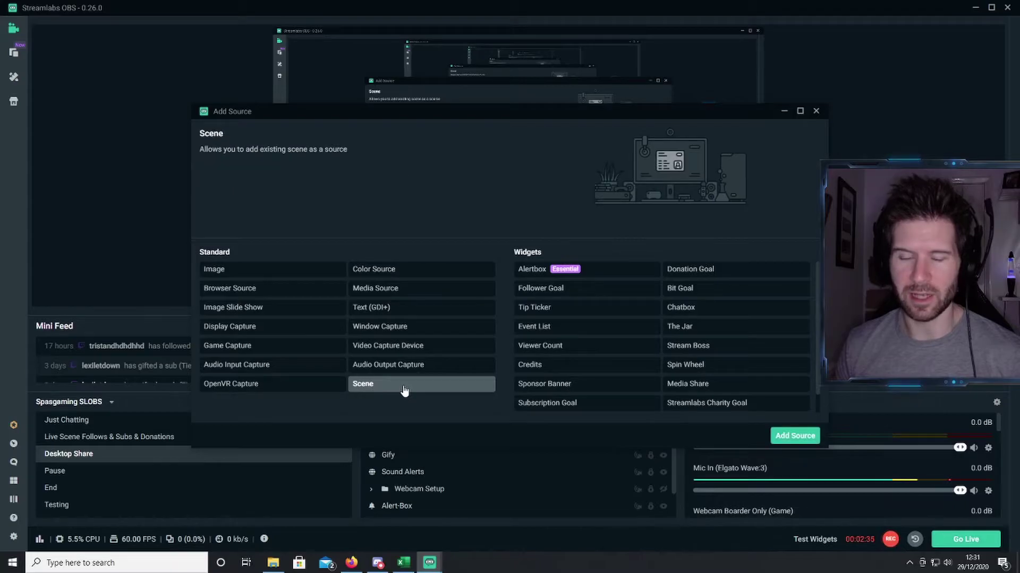
{"action": "left_click", "coordinate": [794, 435]}
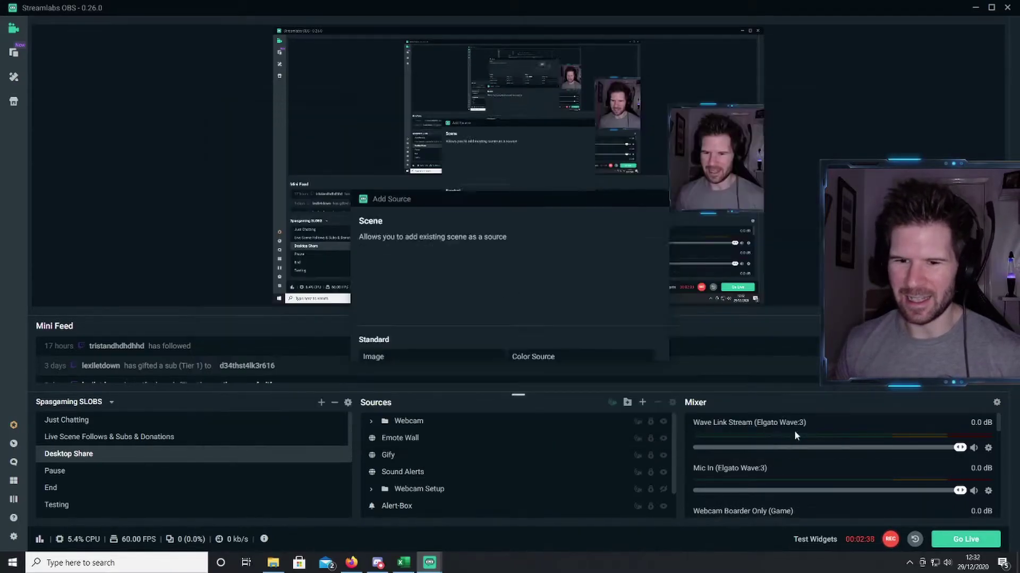
{"action": "left_click_drag", "start_coordinate": [503, 250], "coordinate": [496, 303]}
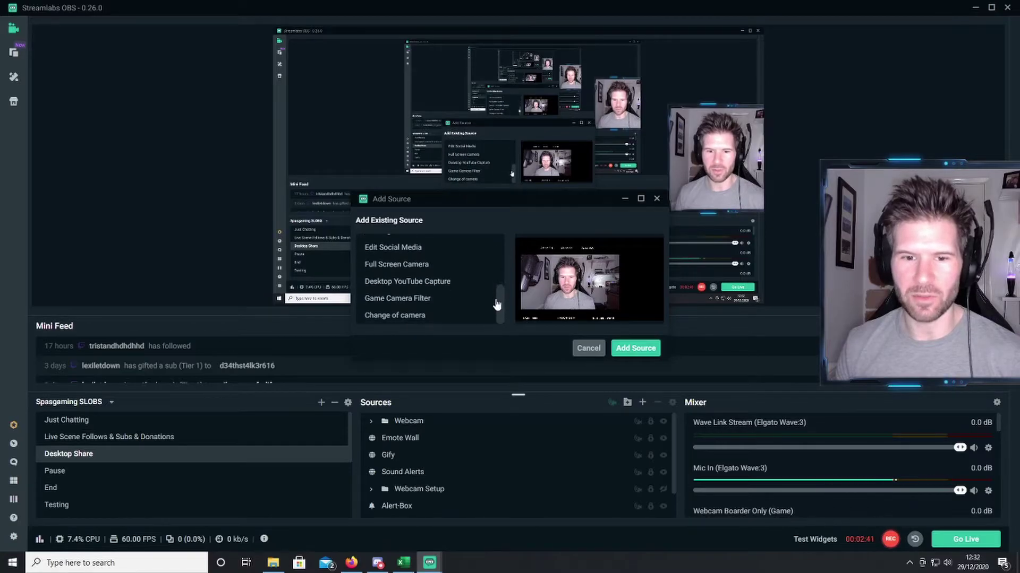
{"action": "left_click", "coordinate": [399, 283]}
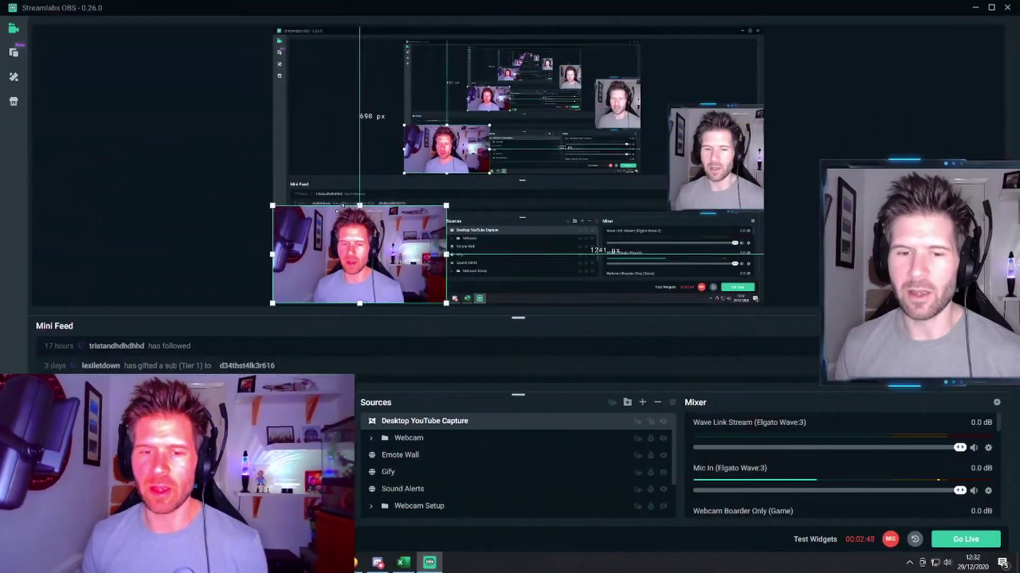
{"action": "left_click_drag", "start_coordinate": [365, 276], "coordinate": [379, 117]}
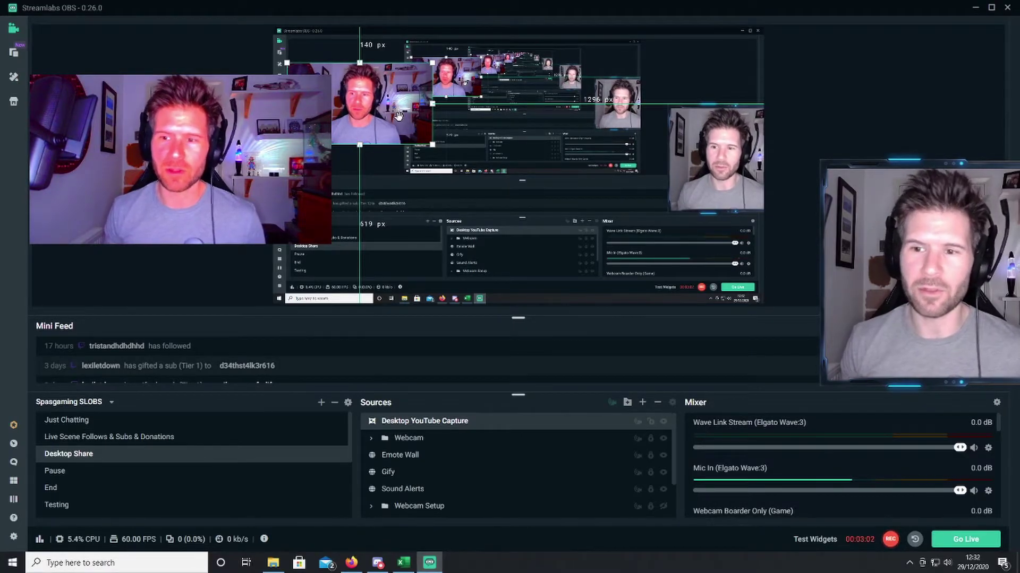
Remove the Desktop YouTube Capture source from the Desktop Share scene.
{"action": "right_click", "coordinate": [465, 425]}
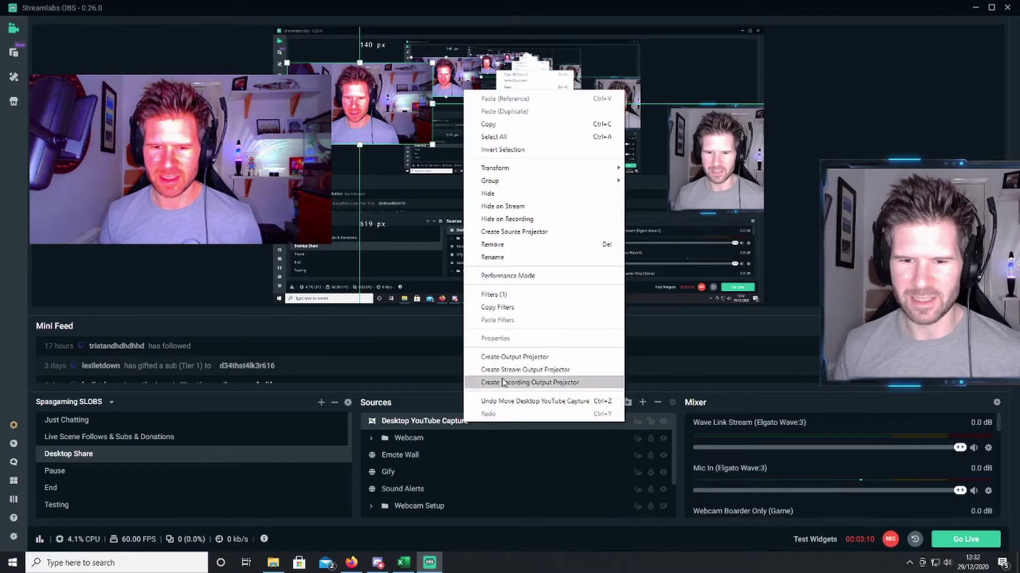
{"action": "left_click", "coordinate": [494, 245]}
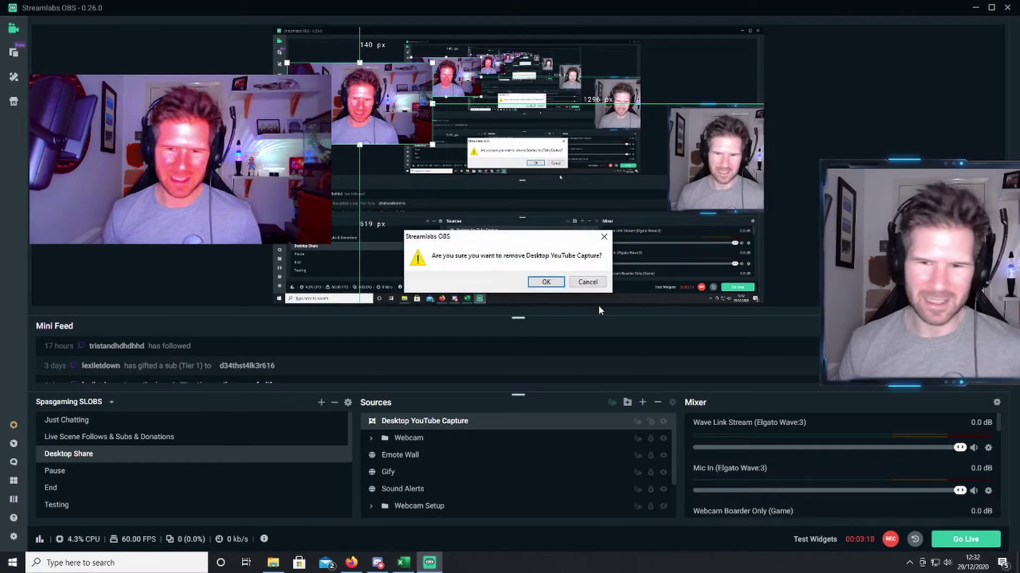
{"action": "left_click", "coordinate": [547, 283]}
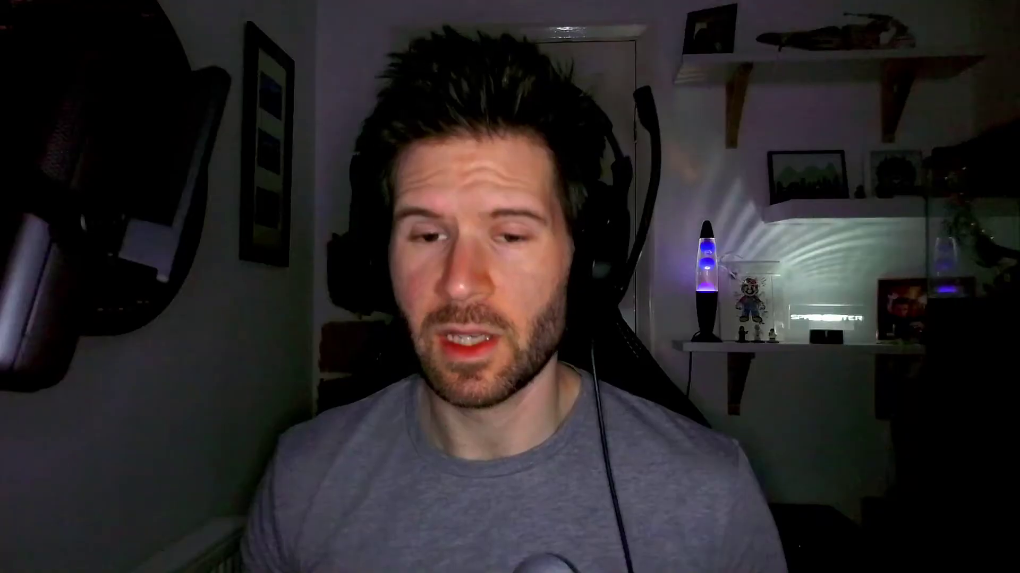